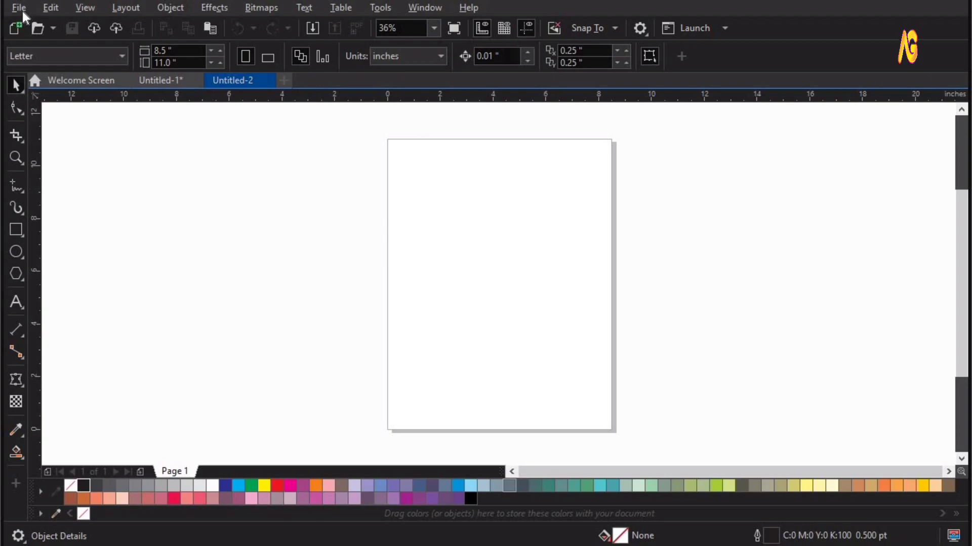
# - Import the sky-winding-asphalt-traffic-path road photo over the page and zoom to fit it
pyautogui.click(20, 8)
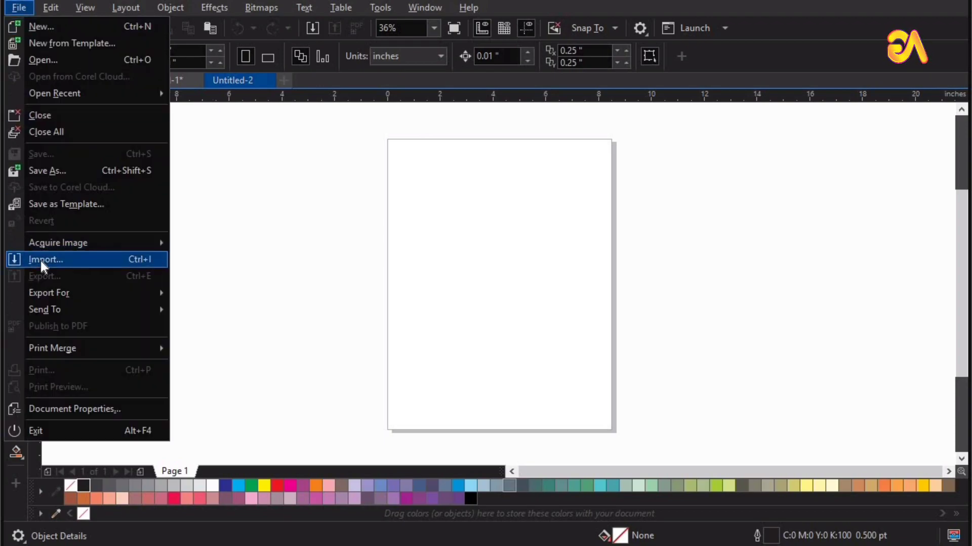
pyautogui.click(44, 260)
pyautogui.click(181, 81)
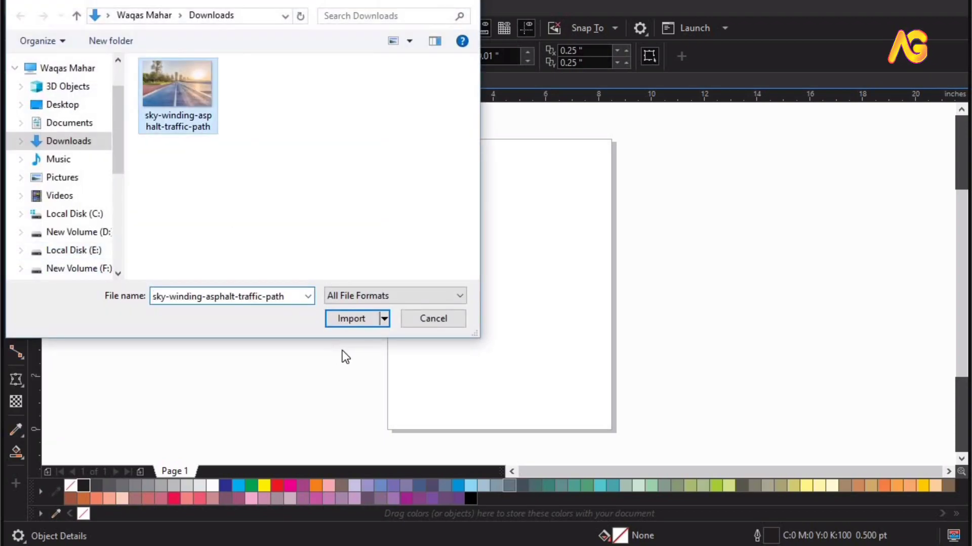
pyautogui.click(338, 319)
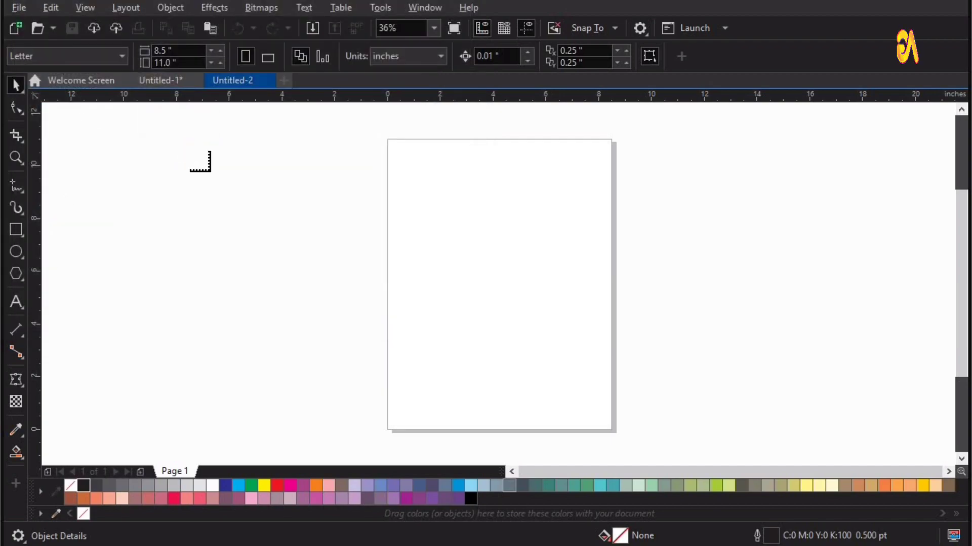
pyautogui.moveTo(185, 142); pyautogui.dragTo(618, 432)
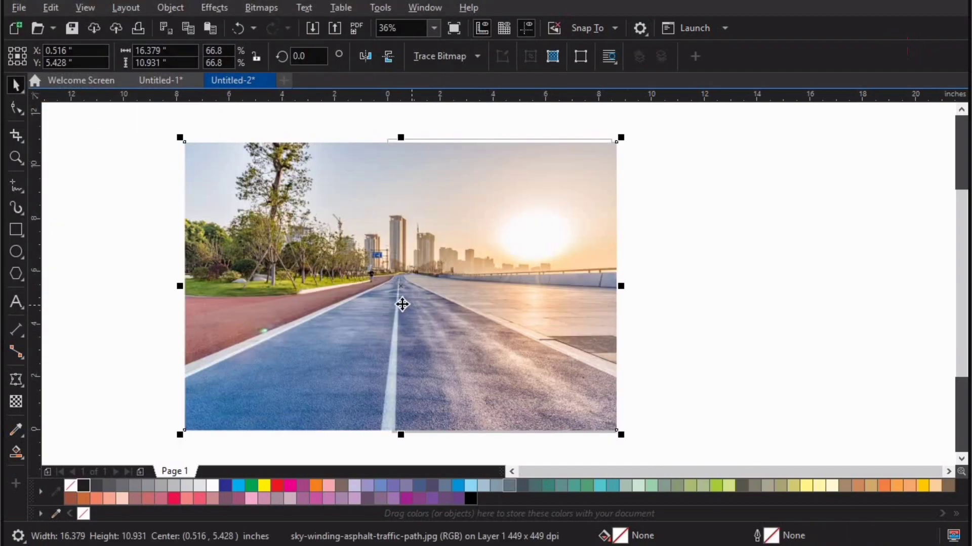
pyautogui.hotkey('shift', 'F2')
pyautogui.press('z')
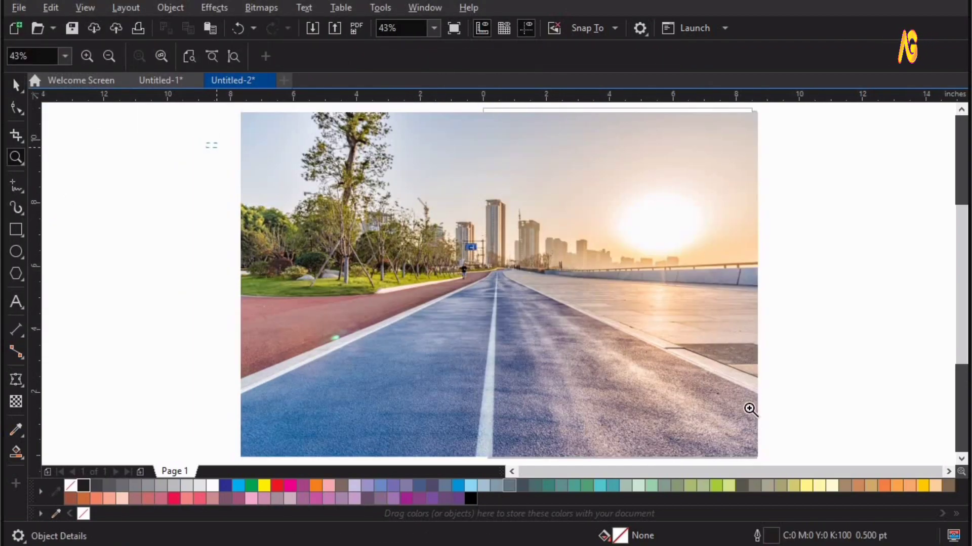
# - Draw a rectangle about 5.1 by 4.7 inches over the right lane, raising its top slightly
pyautogui.click(587, 28)
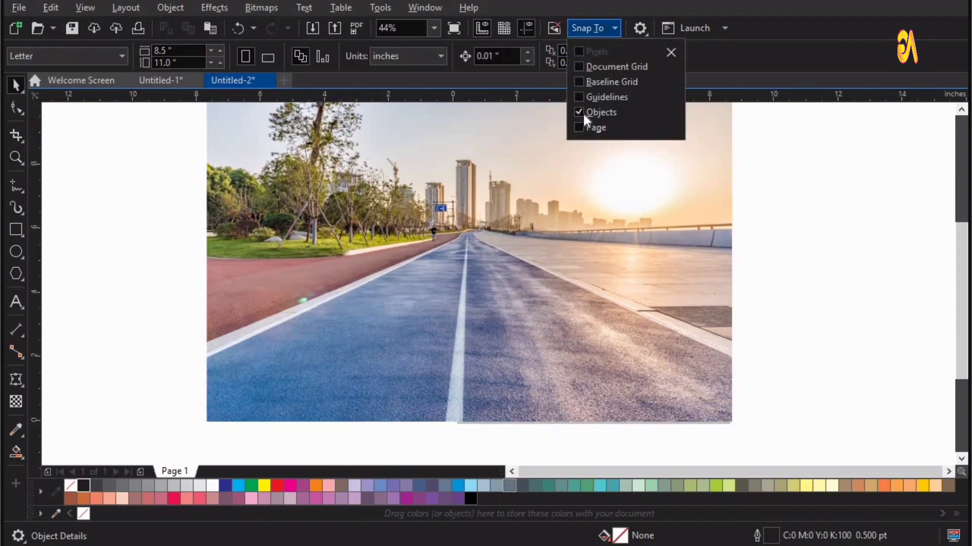
pyautogui.click(106, 221)
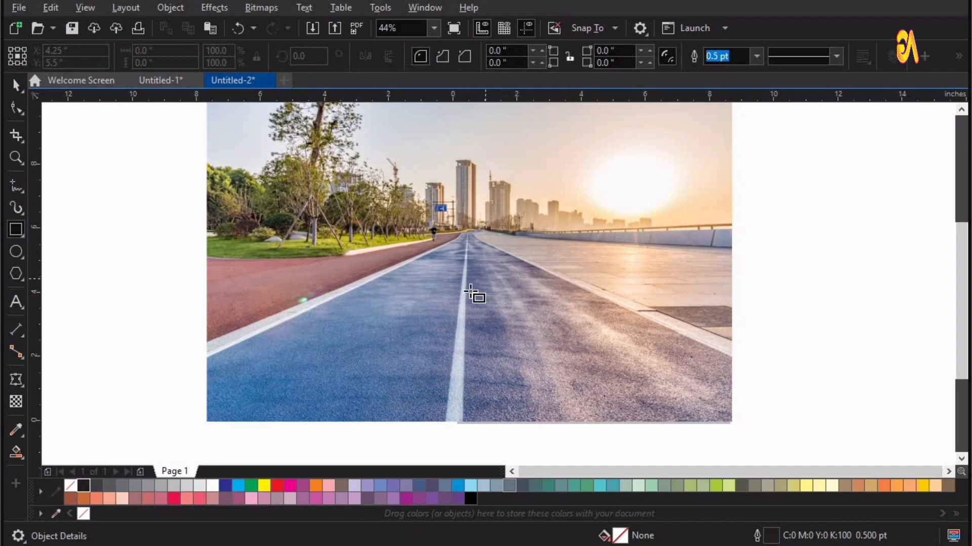
pyautogui.moveTo(467, 282); pyautogui.dragTo(630, 420)
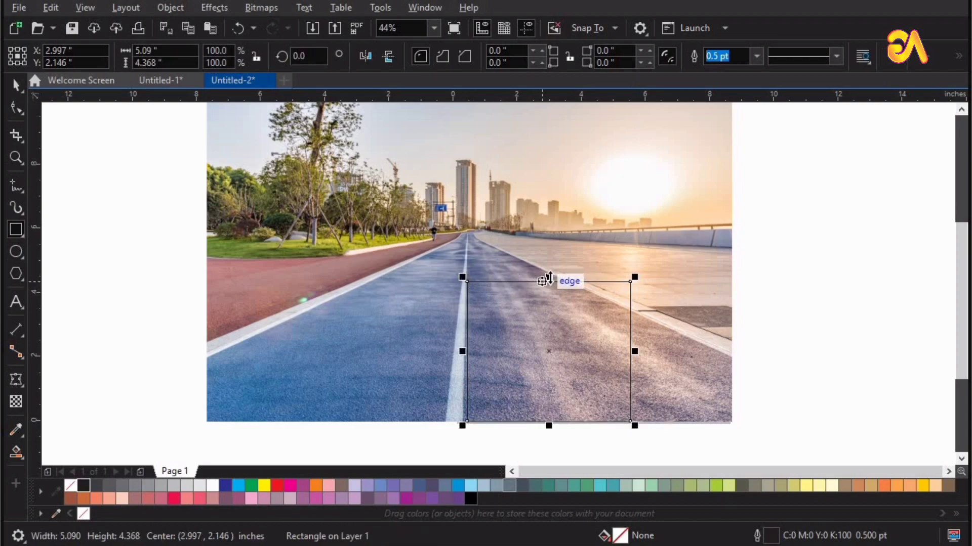
pyautogui.moveTo(546, 266); pyautogui.dragTo(546, 271)
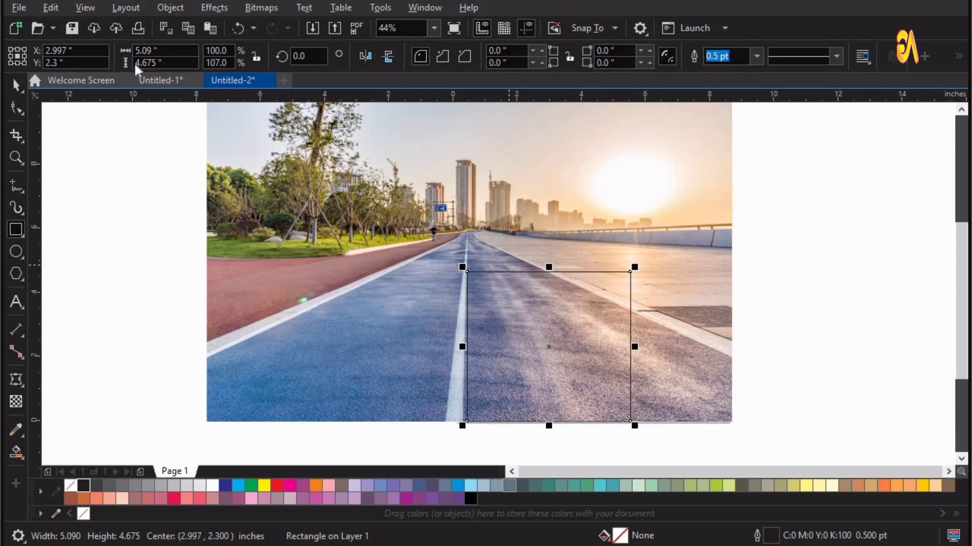
pyautogui.click(162, 14)
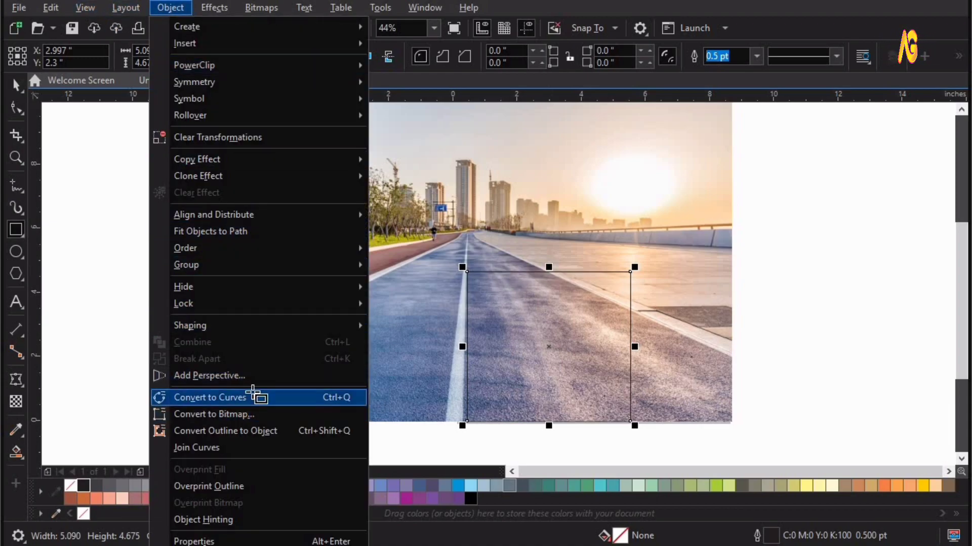
# - Convert the rectangle to curves and move its right-hand nodes to form a lane-shaped trapezoid
pyautogui.click(252, 396)
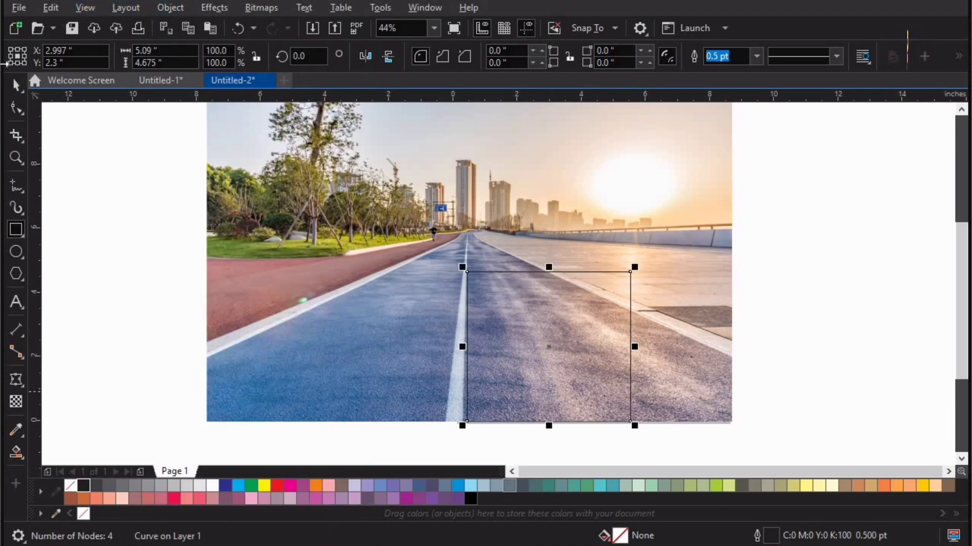
pyautogui.click(15, 112)
pyautogui.moveTo(630, 420); pyautogui.dragTo(732, 421)
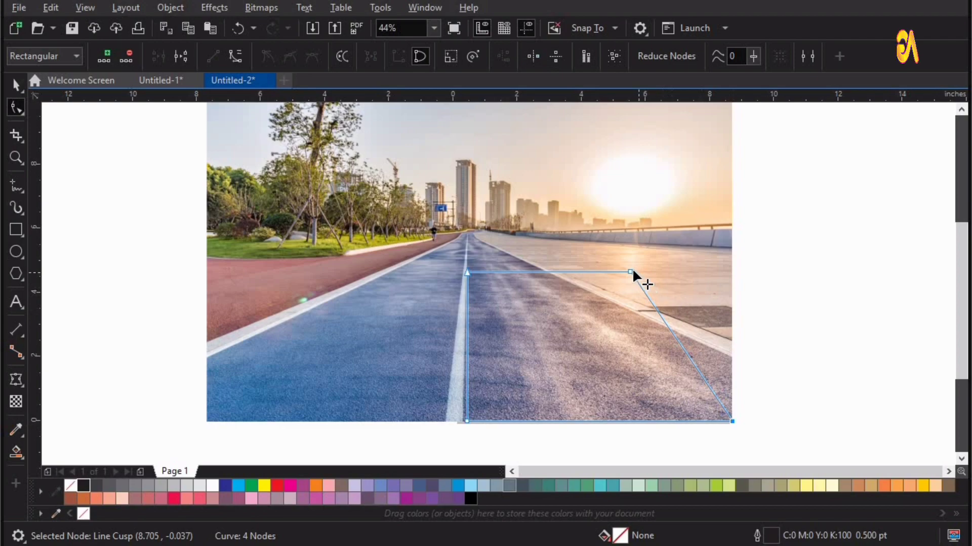
pyautogui.moveTo(630, 272); pyautogui.dragTo(553, 273)
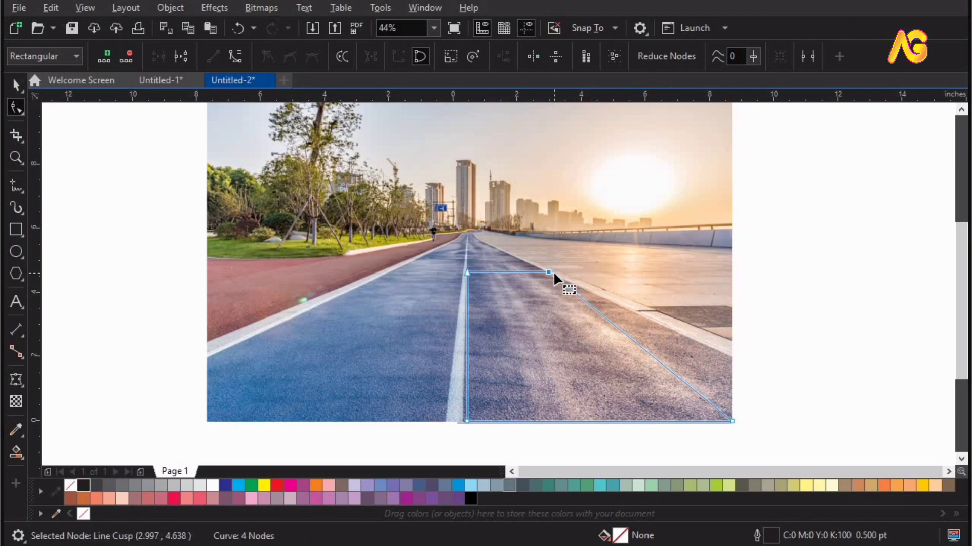
pyautogui.press('space')
# - Create a bold STOP text object in the Arroyo font
pyautogui.click(795, 366)
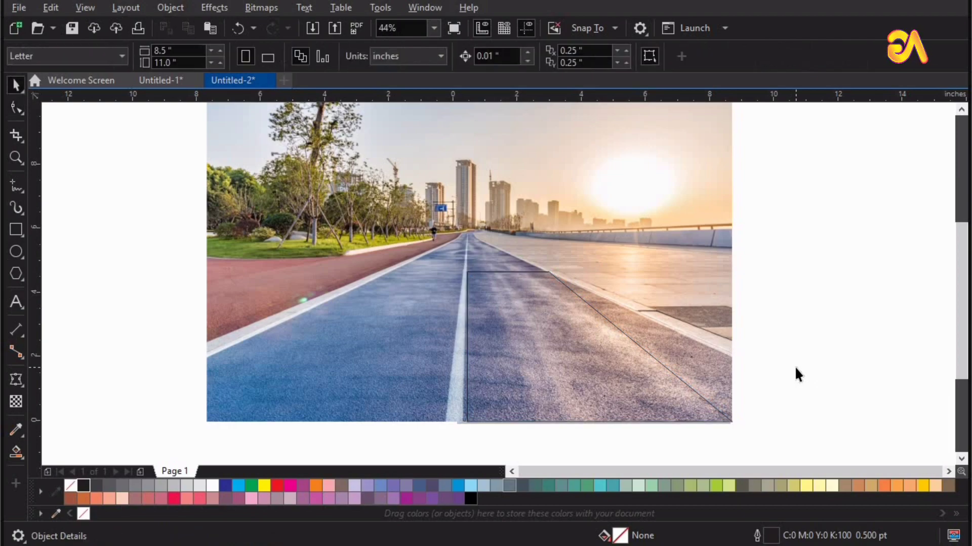
pyautogui.click(16, 303)
pyautogui.click(105, 283)
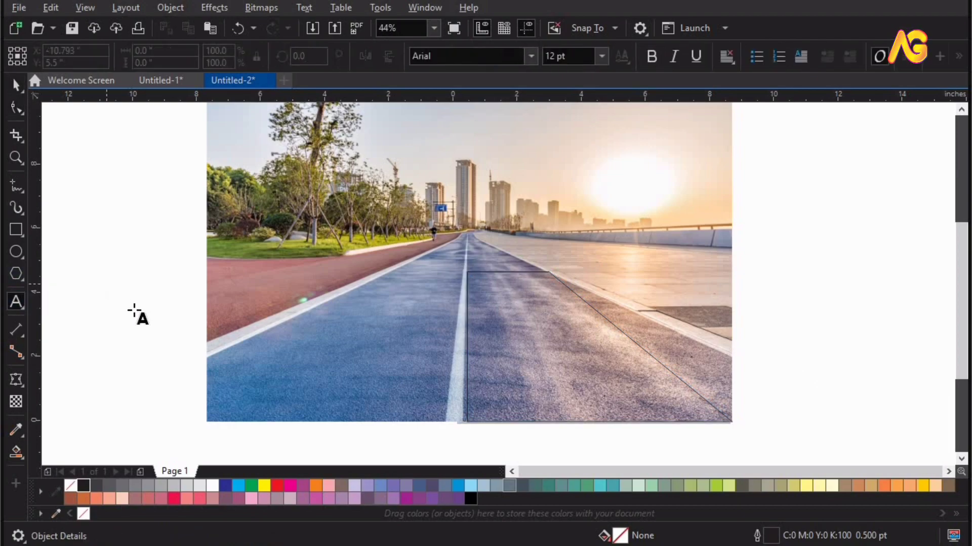
pyautogui.write('STOP')
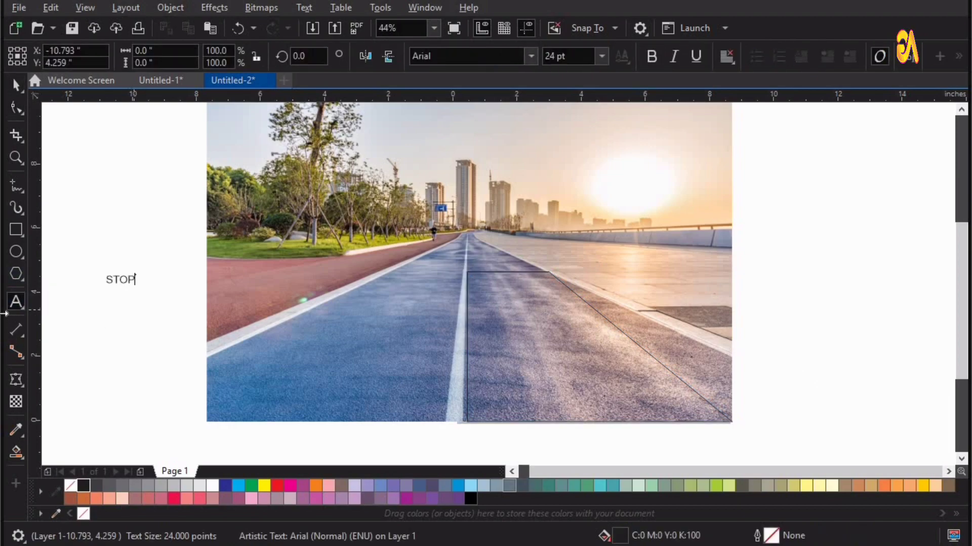
pyautogui.click(15, 87)
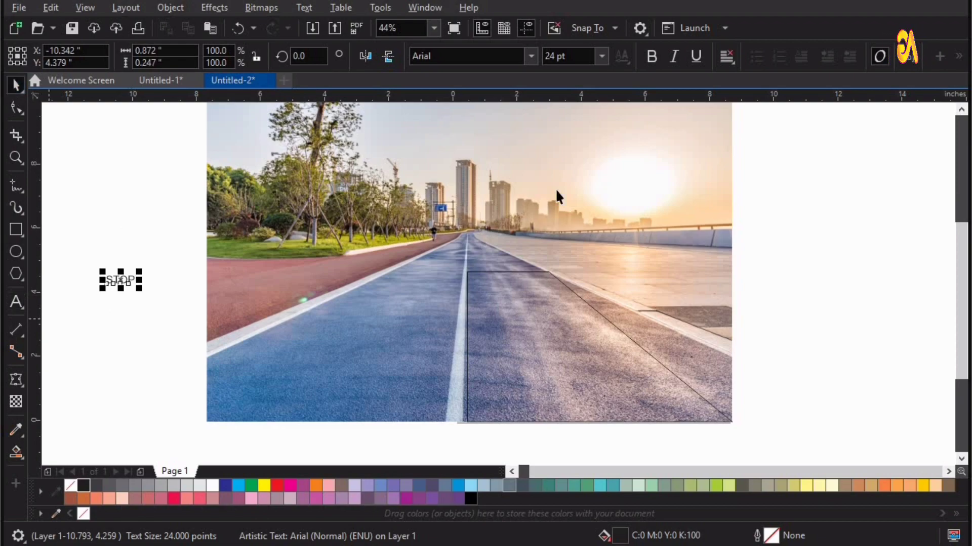
pyautogui.click(651, 57)
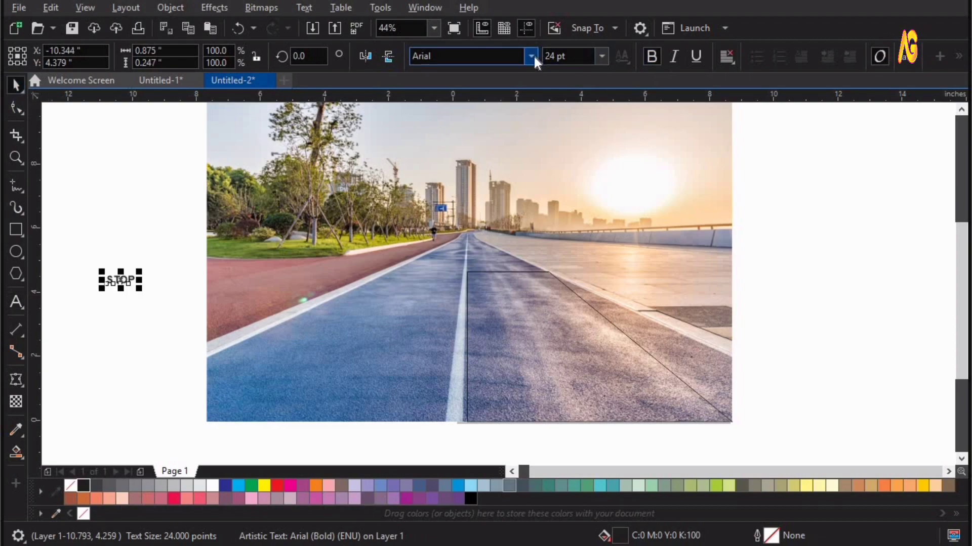
pyautogui.click(533, 54)
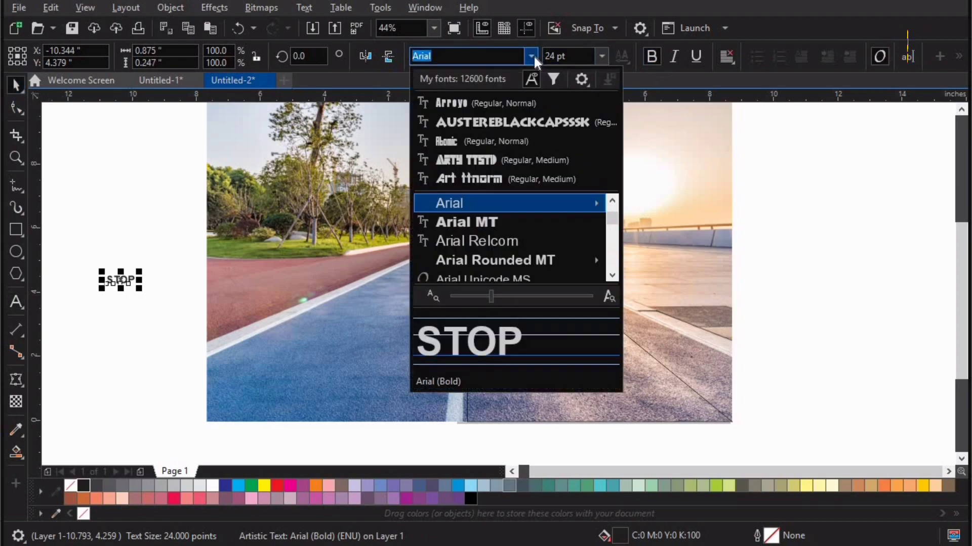
pyautogui.click(469, 103)
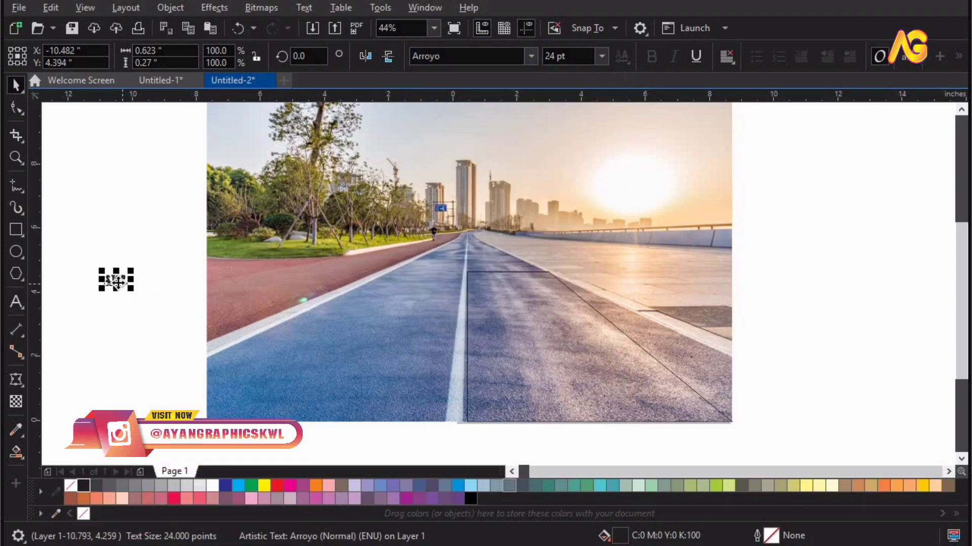
# - Enlarge STOP to about 83 pt, move it onto the right lane and rotate it 90°
pyautogui.moveTo(315, 292); pyautogui.dragTo(348, 295)
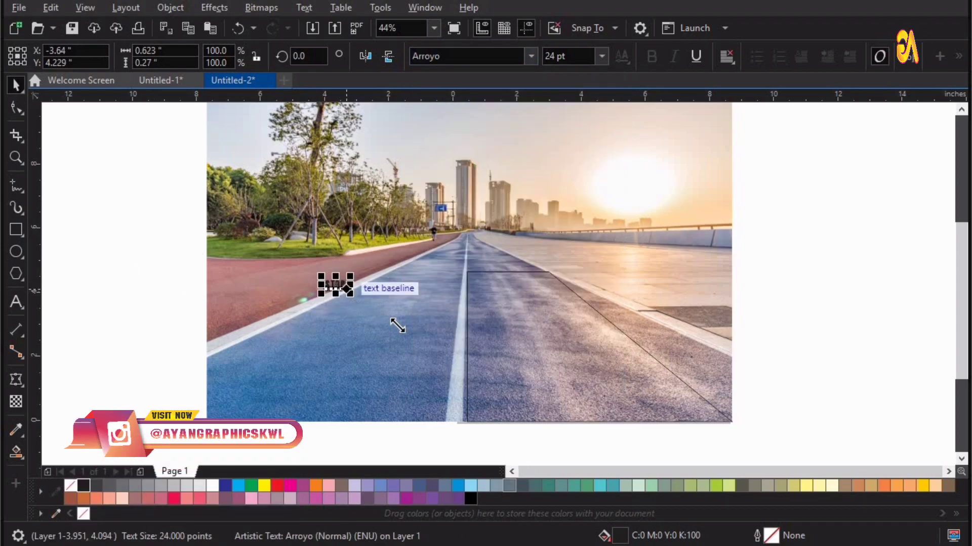
pyautogui.moveTo(398, 325); pyautogui.dragTo(398, 324)
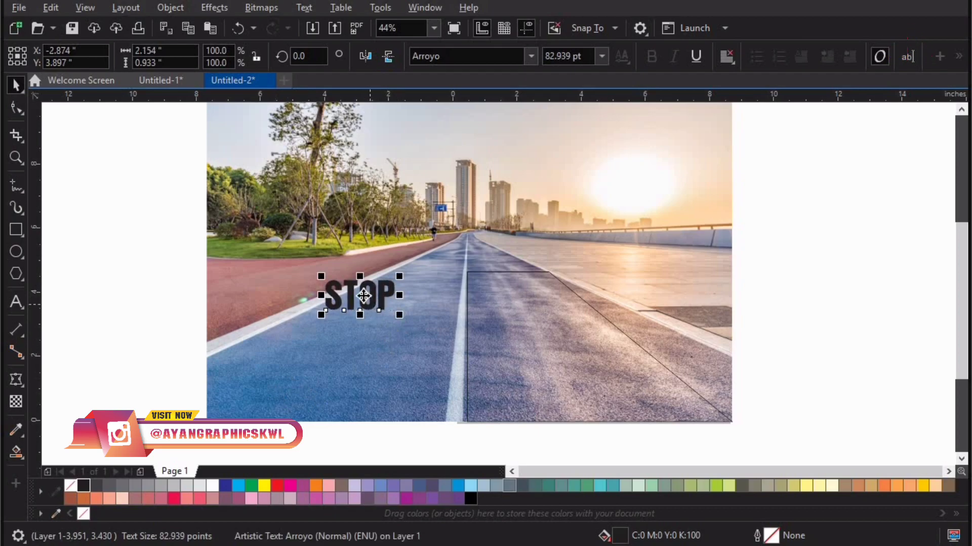
pyautogui.moveTo(360, 295); pyautogui.dragTo(509, 296)
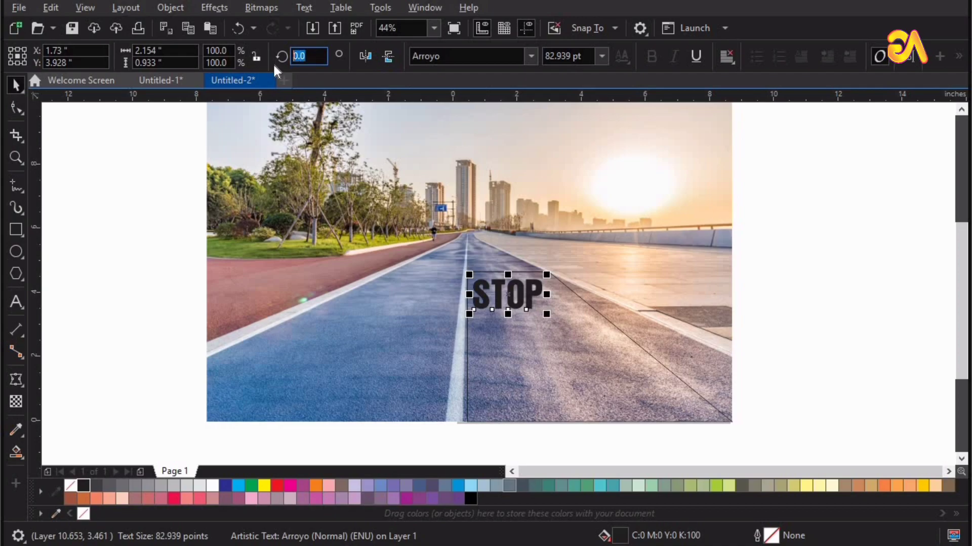
pyautogui.write('90')
pyautogui.press('Return')
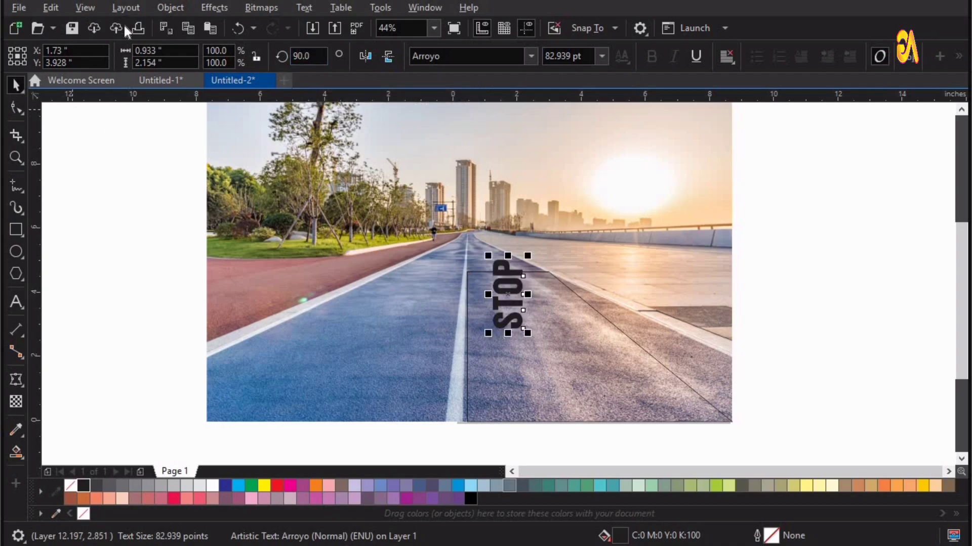
# - Add perspective to STOP, dragging its corners to match the lane trapezoid
pyautogui.click(167, 8)
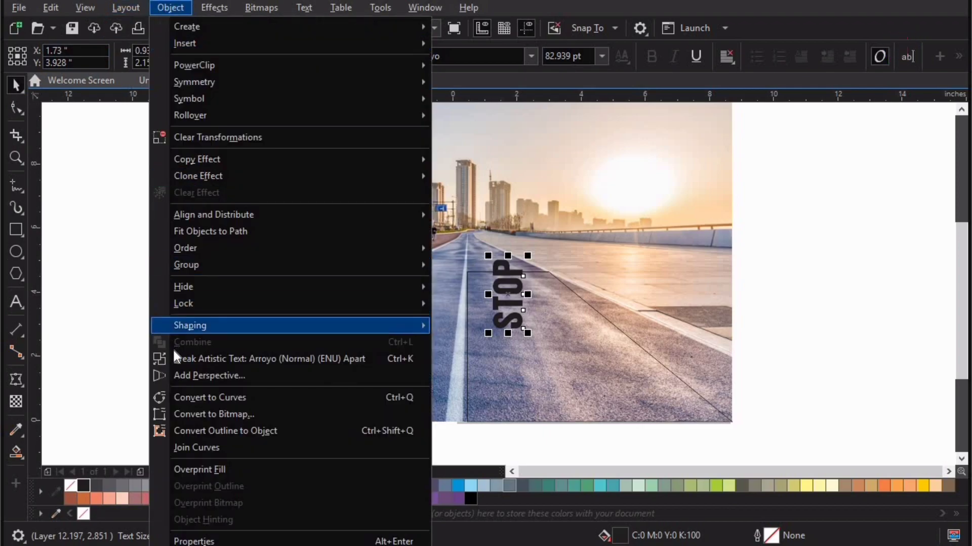
pyautogui.click(196, 375)
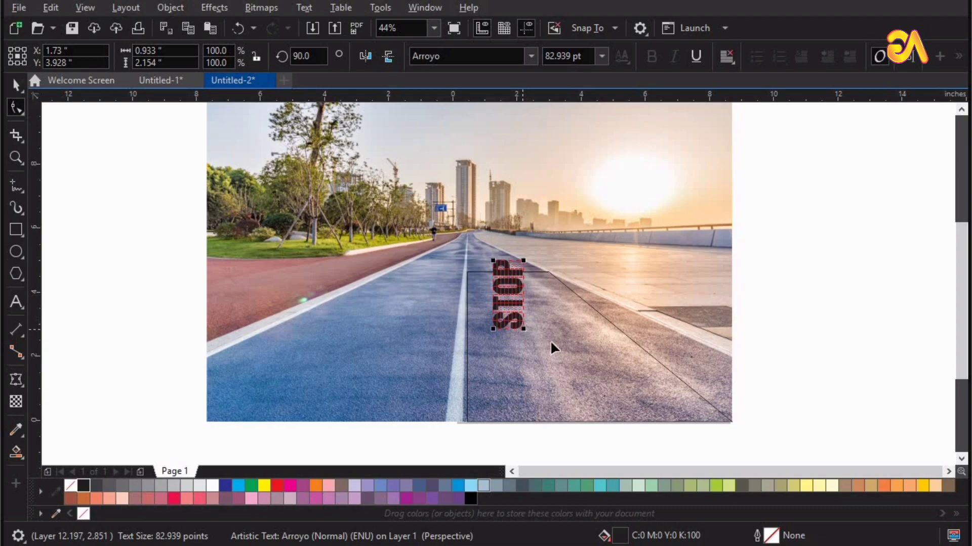
pyautogui.moveTo(523, 329)
pyautogui.mouseDown()
pyautogui.moveTo(678, 409)
pyautogui.moveTo(732, 421)
pyautogui.mouseUp()
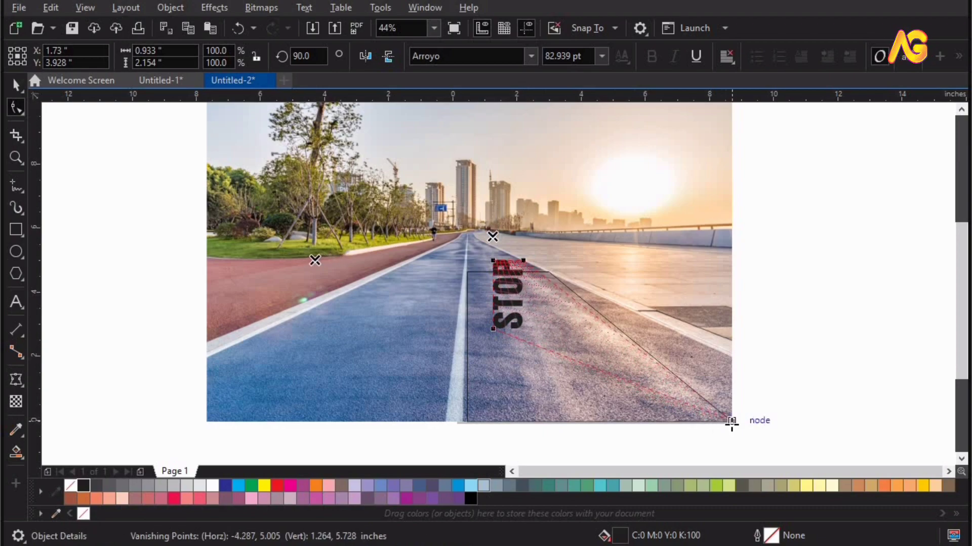
pyautogui.moveTo(493, 329); pyautogui.dragTo(469, 421)
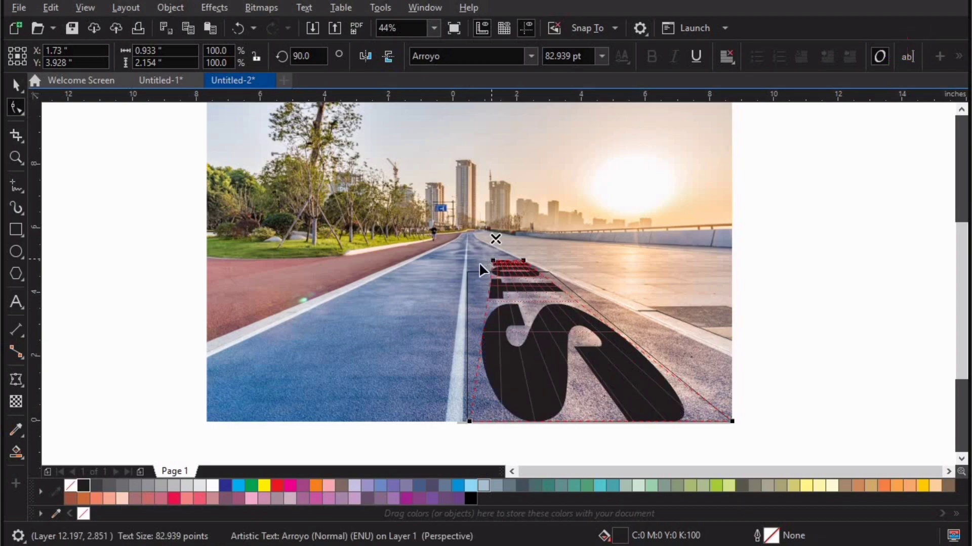
pyautogui.moveTo(480, 265); pyautogui.dragTo(467, 272)
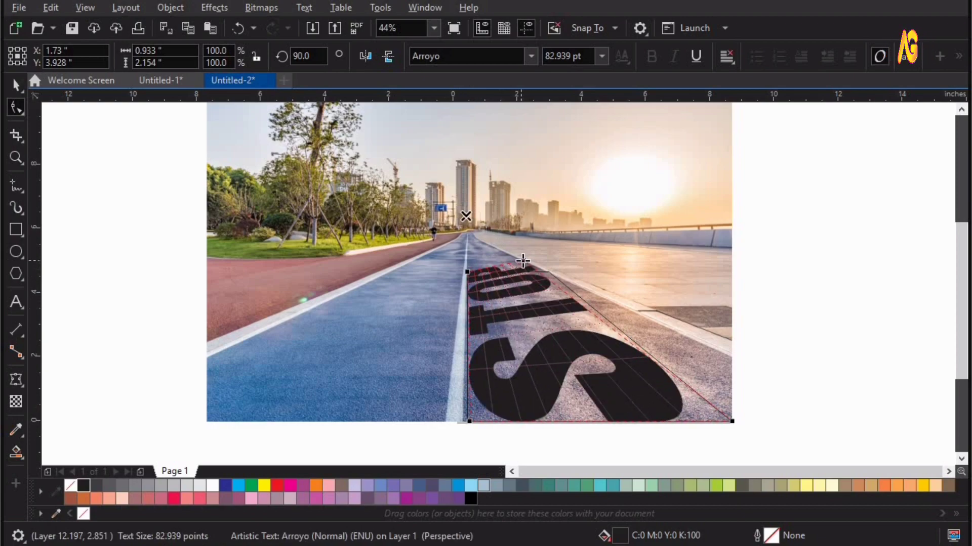
pyautogui.moveTo(542, 275); pyautogui.dragTo(548, 271)
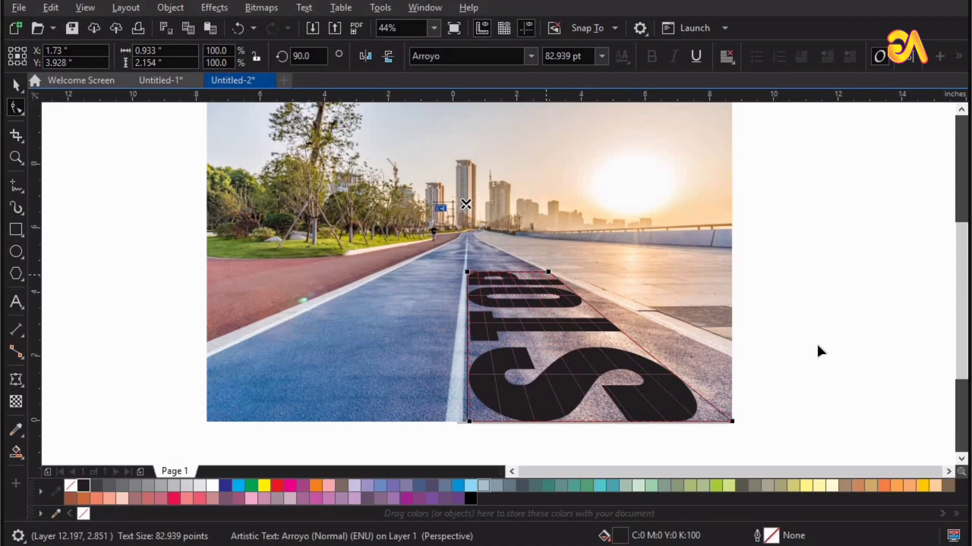
# - Zoom in on the STOP lettering and fill it pinkish red
pyautogui.press('space')
pyautogui.press('z')
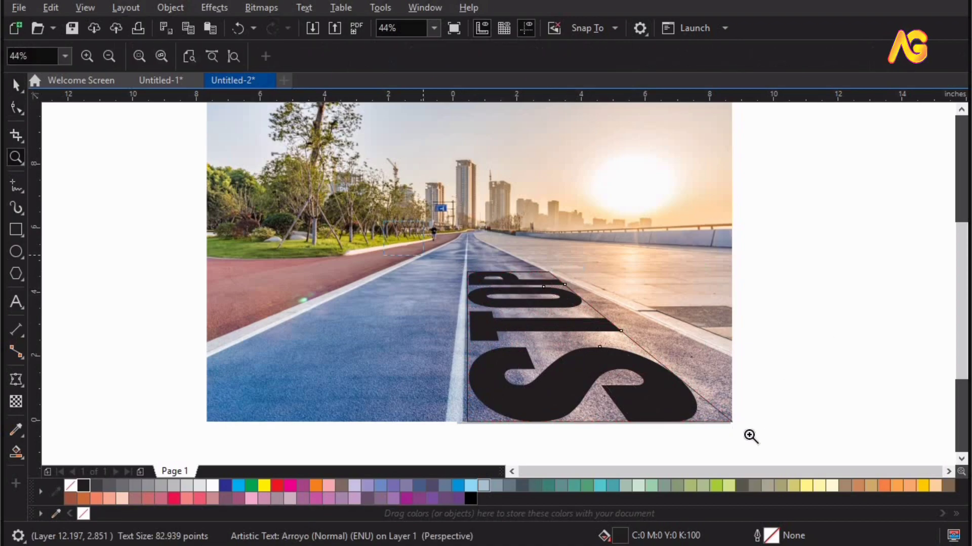
pyautogui.moveTo(795, 453); pyautogui.dragTo(796, 453)
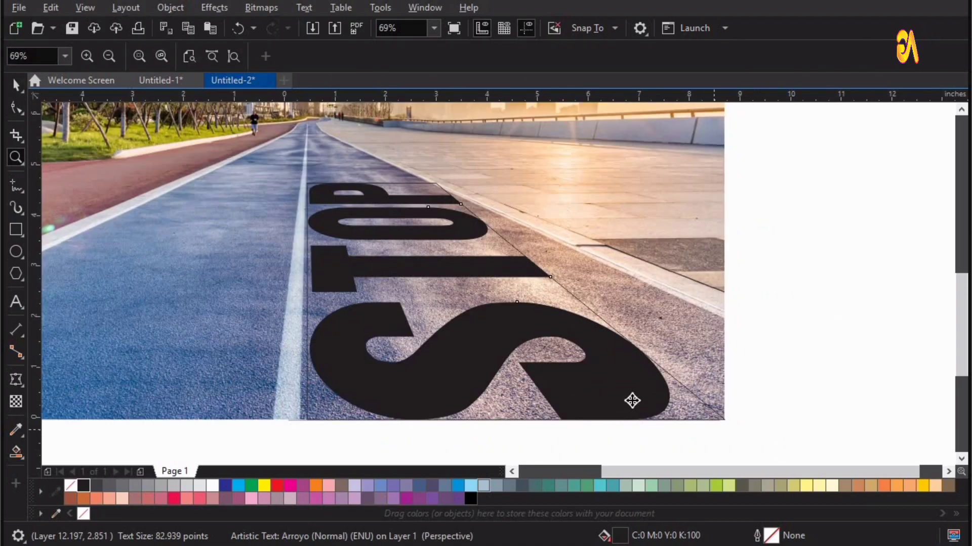
pyautogui.press('space')
pyautogui.press('Escape')
pyautogui.click(648, 387)
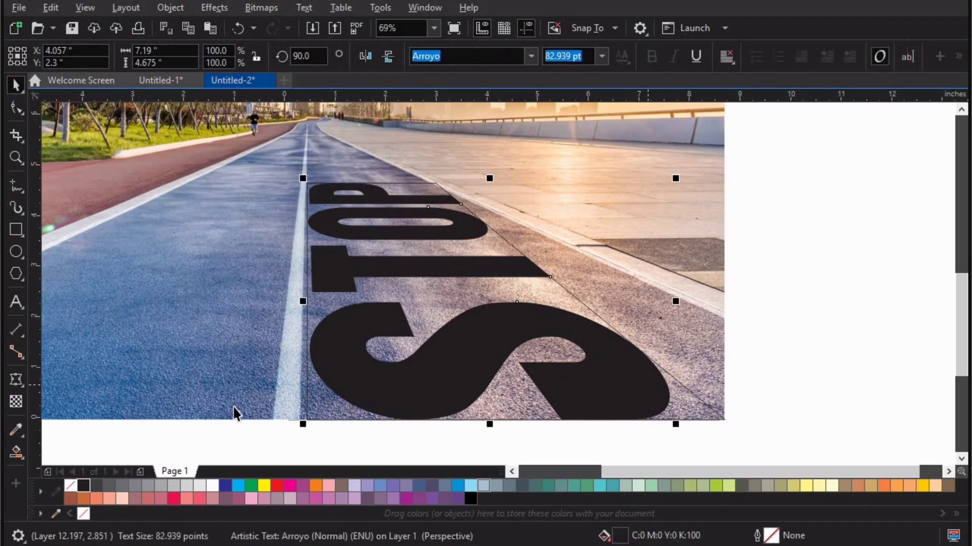
pyautogui.click(174, 498)
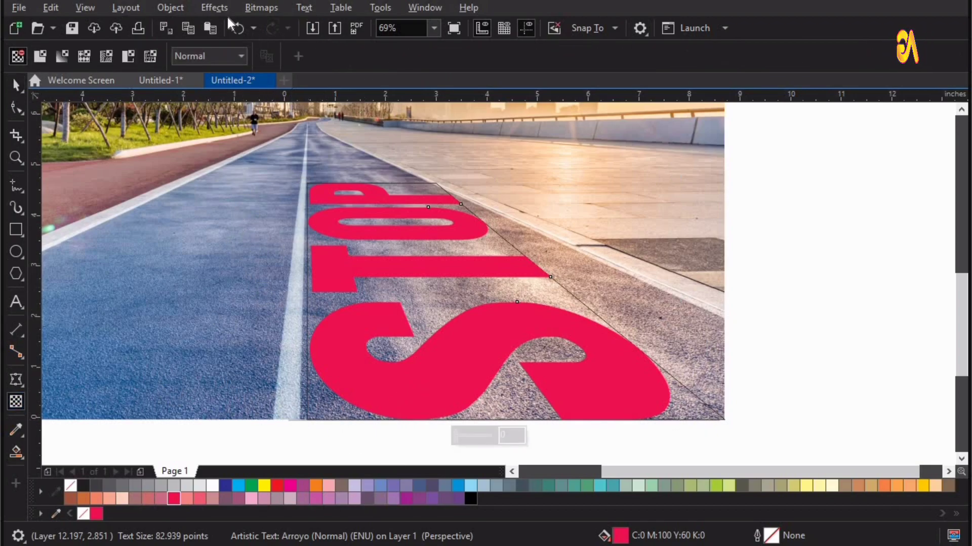
# - Set the lettering's transparency merge mode to Multiply, then keep crimson after trying other colours
pyautogui.click(193, 55)
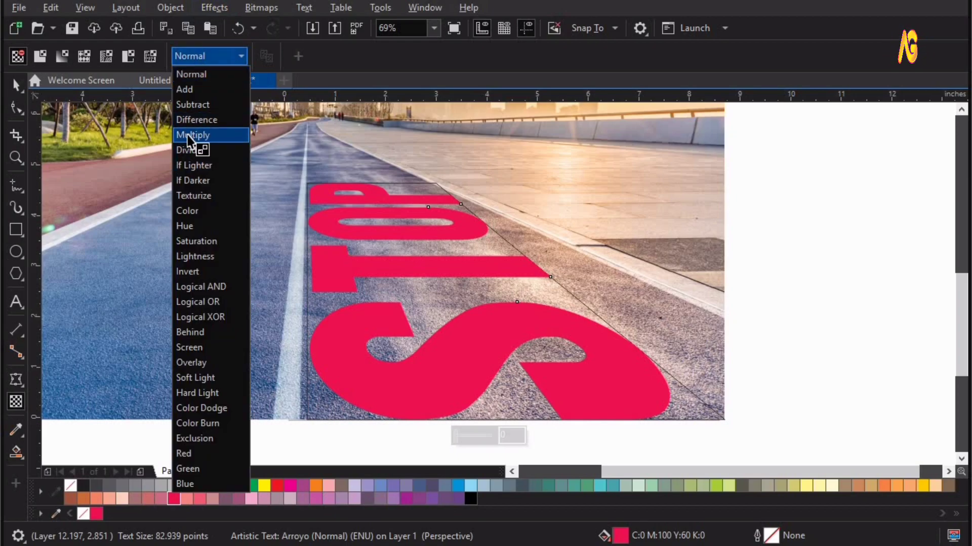
pyautogui.click(188, 134)
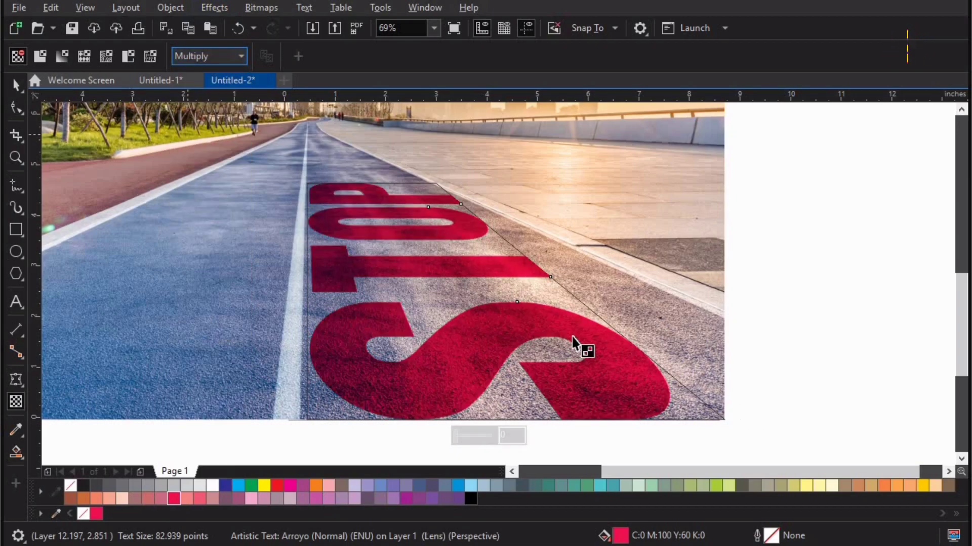
pyautogui.click(278, 485)
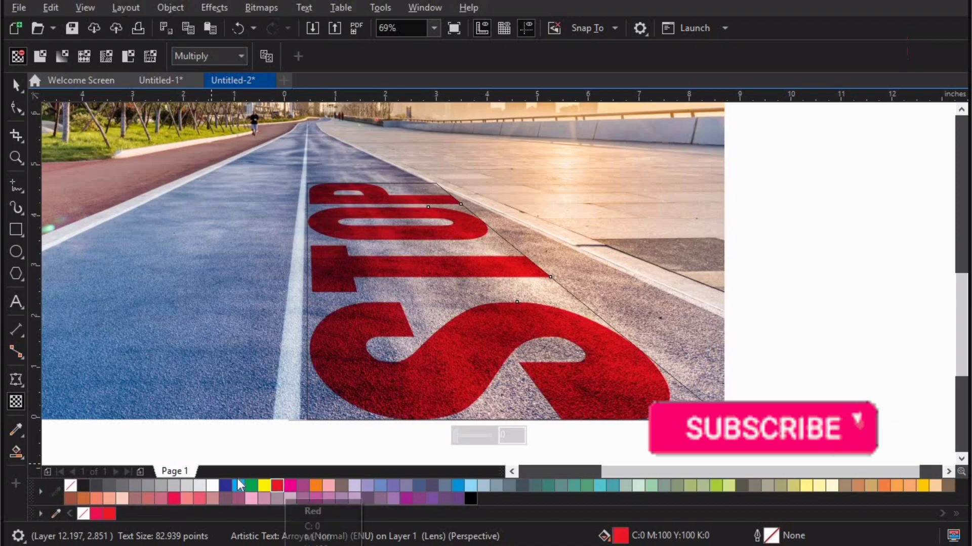
pyautogui.click(175, 499)
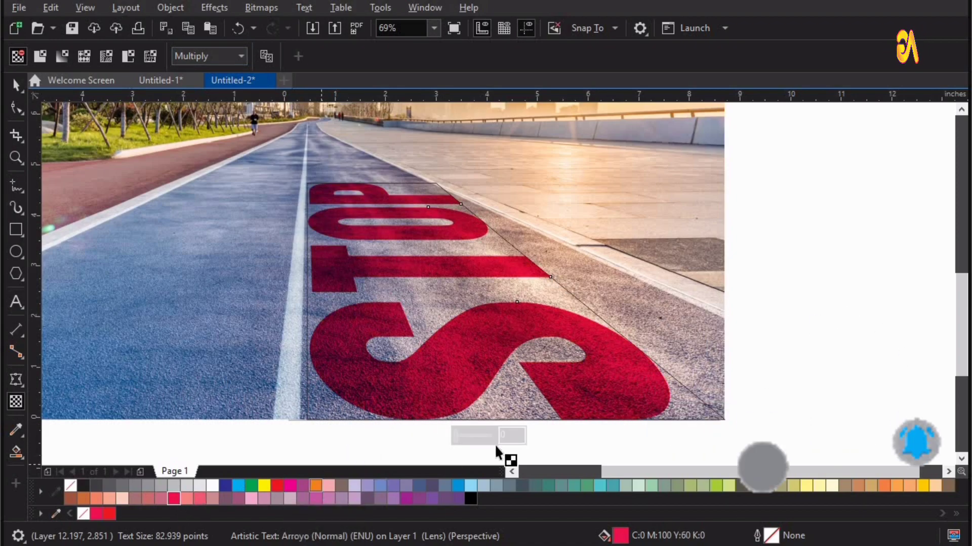
pyautogui.click(315, 486)
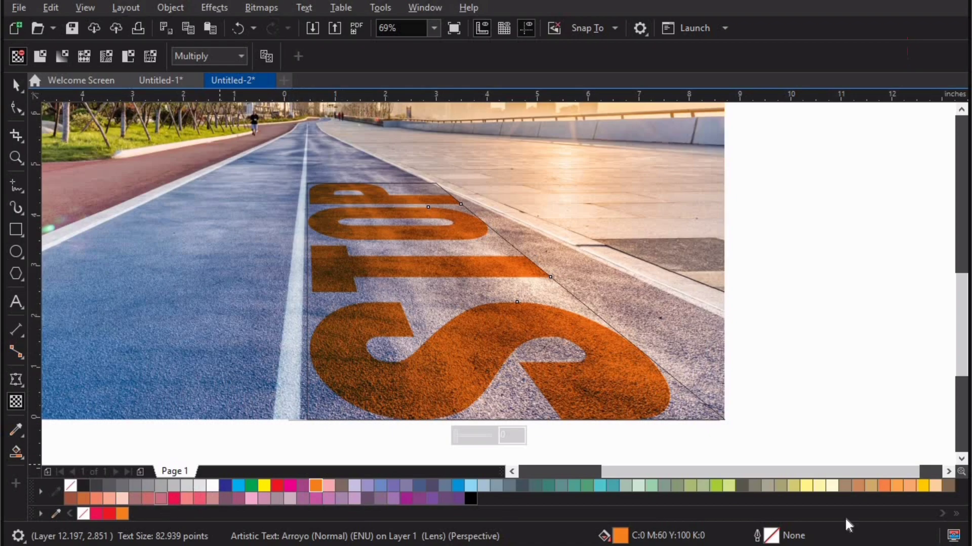
pyautogui.click(470, 486)
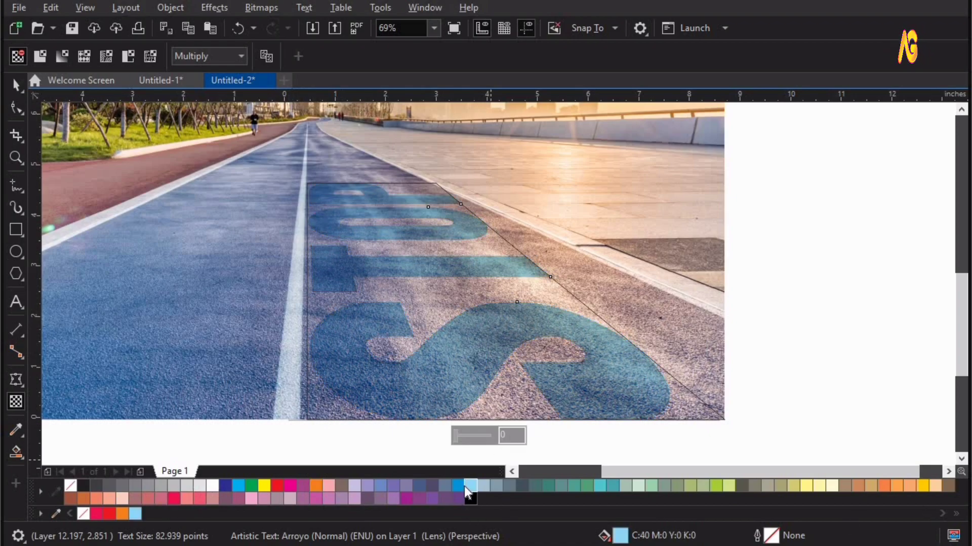
pyautogui.click(716, 487)
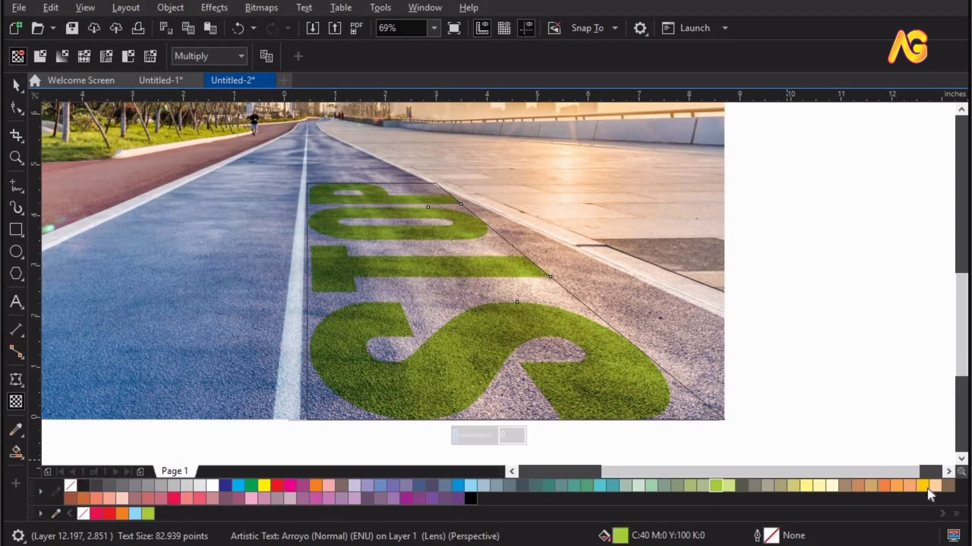
pyautogui.moveTo(476, 298); pyautogui.dragTo(476, 300)
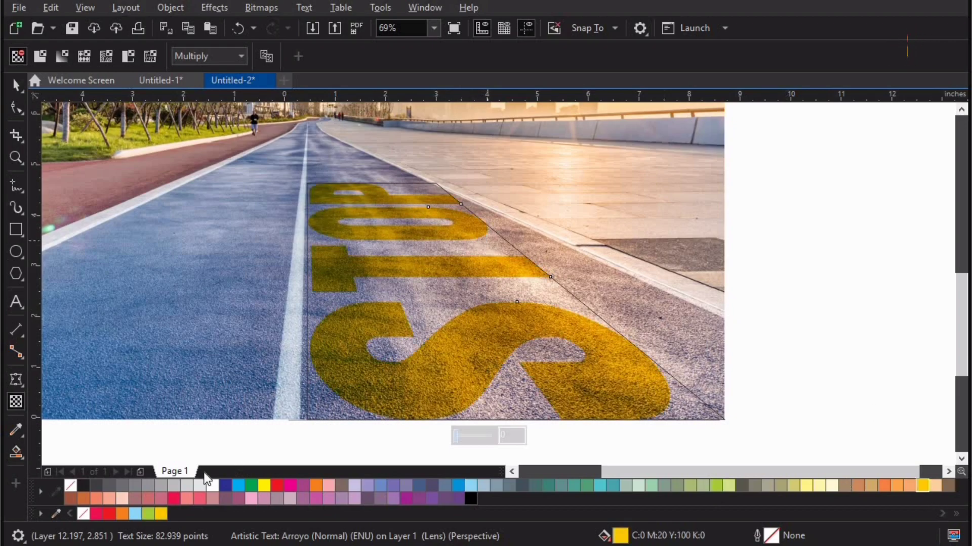
pyautogui.click(177, 499)
# - Fit the page in view and import the woman-walking PNG image
pyautogui.click(824, 261)
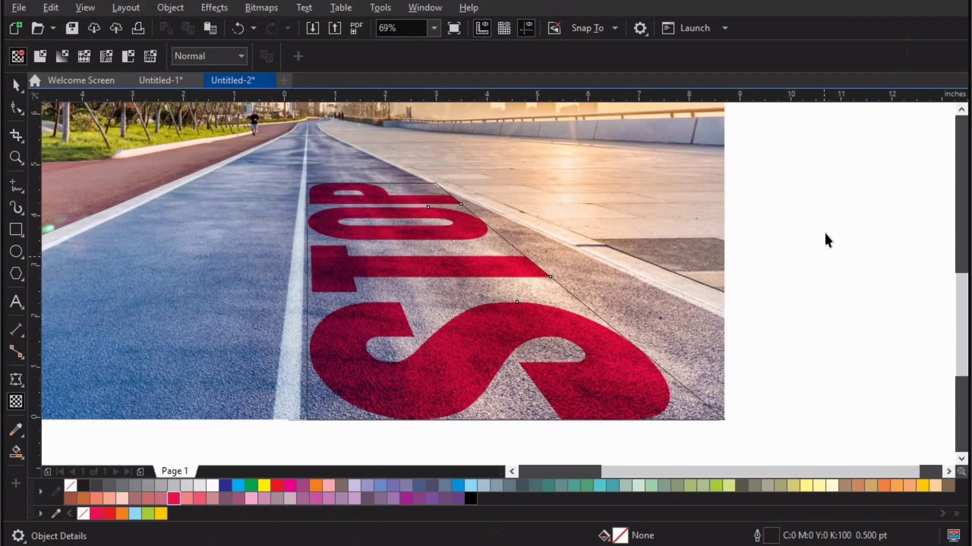
pyautogui.press('space')
pyautogui.press('F4')
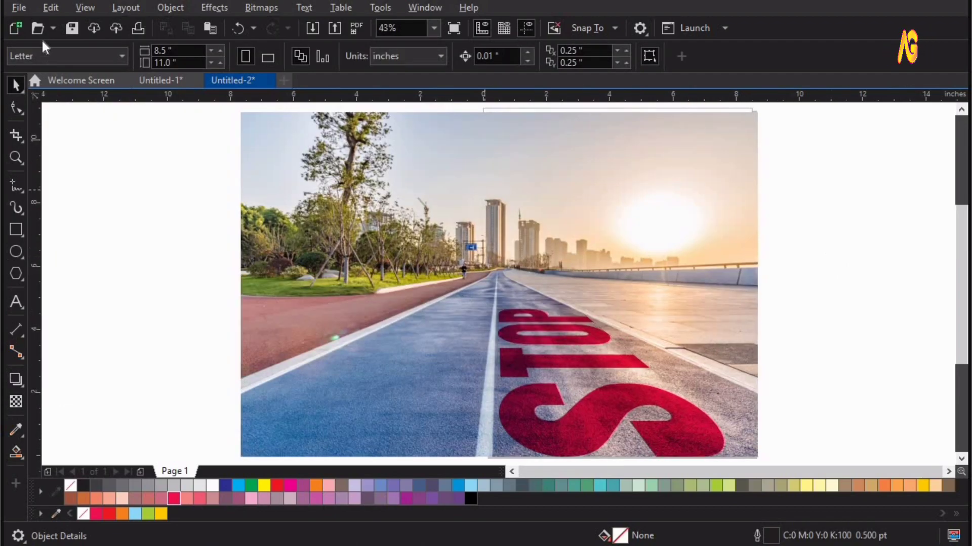
pyautogui.click(21, 8)
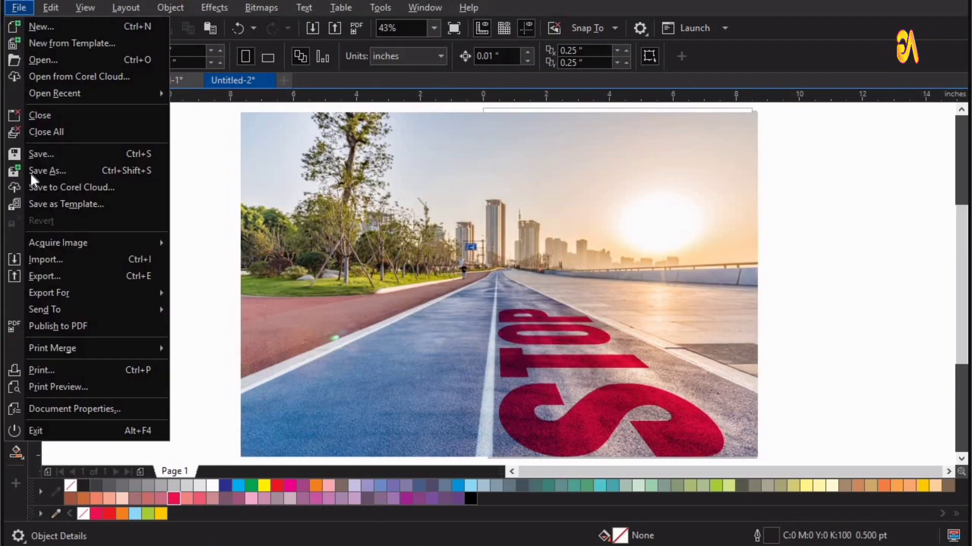
pyautogui.click(50, 260)
pyautogui.click(262, 117)
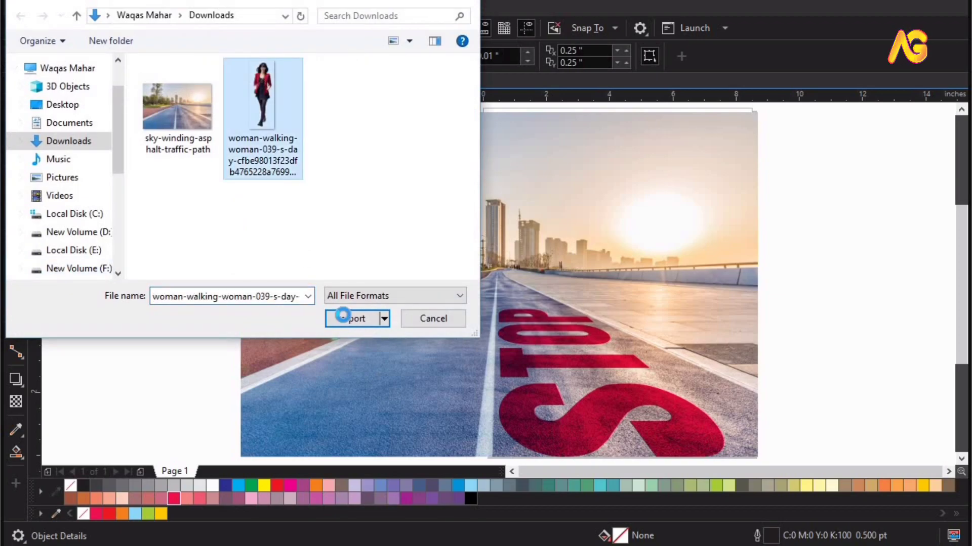
pyautogui.click(342, 315)
# - Place the walking woman, about 1.4 by 3.9 inches, on the blue lane
pyautogui.moveTo(166, 152); pyautogui.dragTo(248, 361)
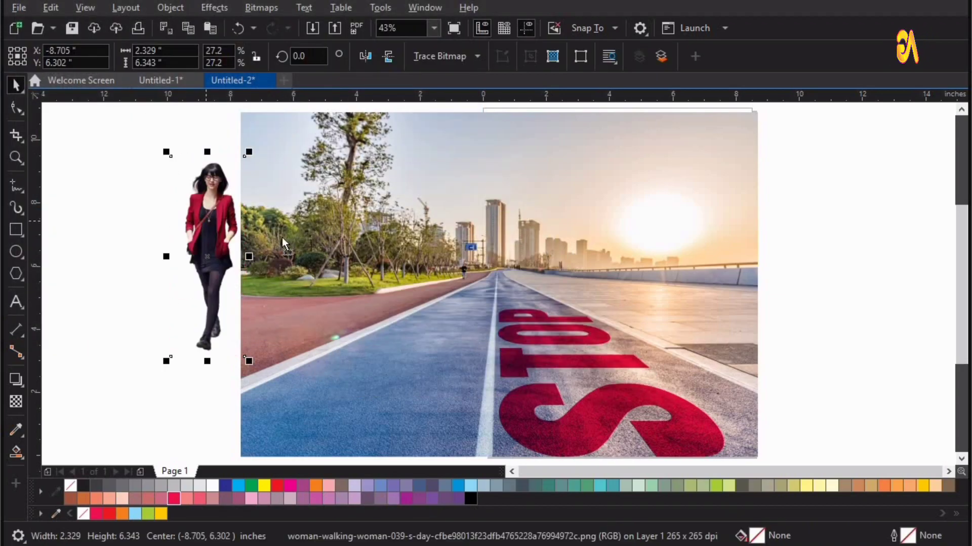
pyautogui.moveTo(248, 218)
pyautogui.mouseDown()
pyautogui.moveTo(489, 246)
pyautogui.moveTo(459, 259)
pyautogui.moveTo(442, 305)
pyautogui.mouseUp()
pyautogui.press('z')
pyautogui.scroll(1, 431, 278)
pyautogui.press('space')
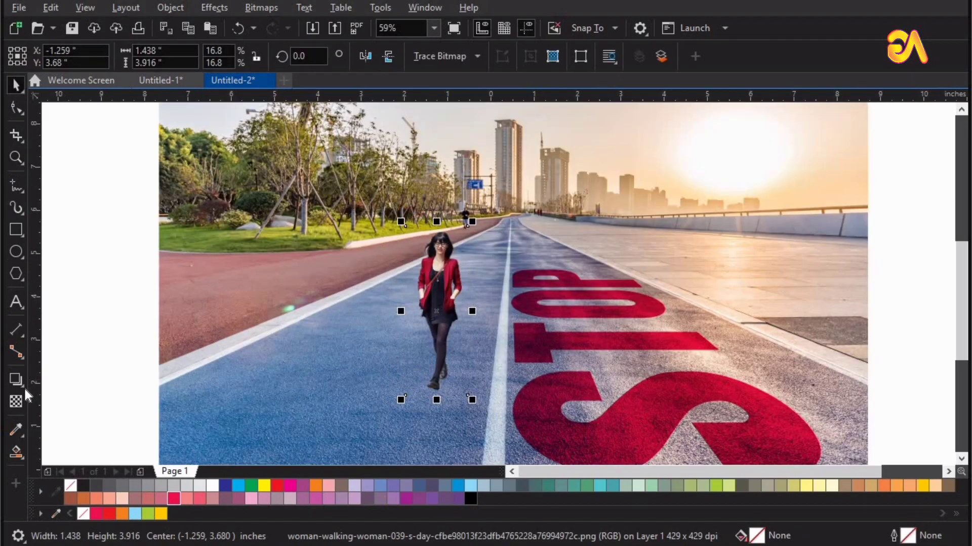
pyautogui.click(24, 387)
# - Cast a perspective shadow from the woman's feet across the lane and move her up the road
pyautogui.click(60, 379)
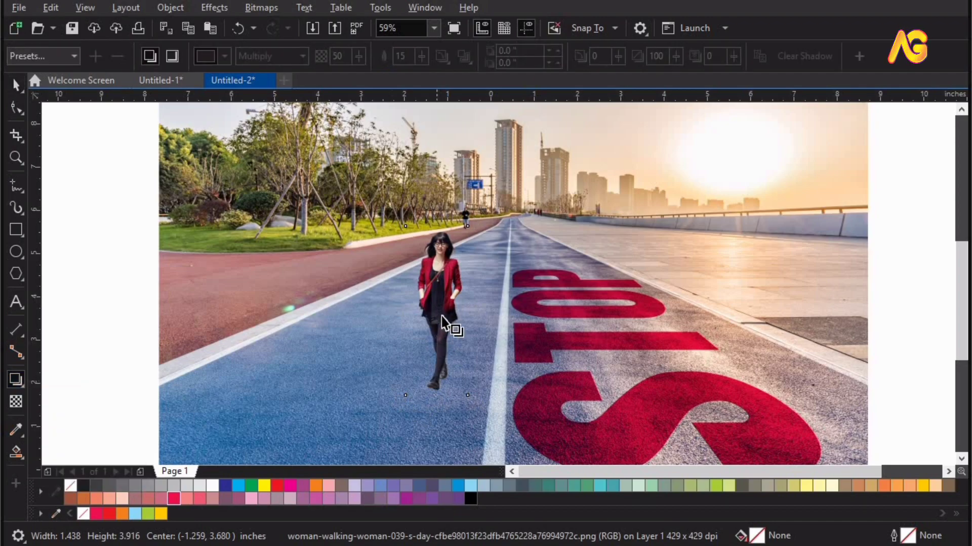
pyautogui.moveTo(436, 311); pyautogui.dragTo(400, 295)
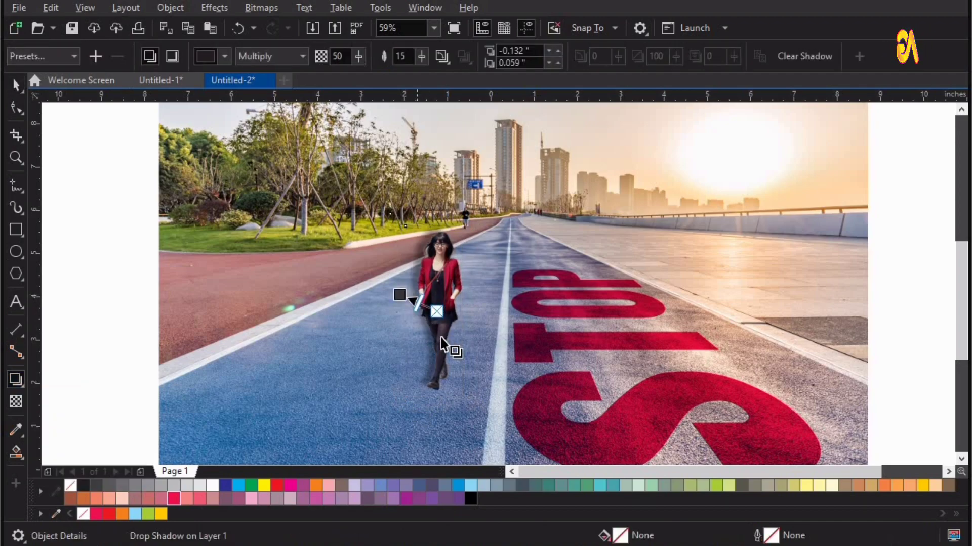
pyautogui.hotkey('ctrl', 'z')
pyautogui.moveTo(437, 395)
pyautogui.mouseDown()
pyautogui.moveTo(389, 307)
pyautogui.moveTo(390, 320)
pyautogui.mouseUp()
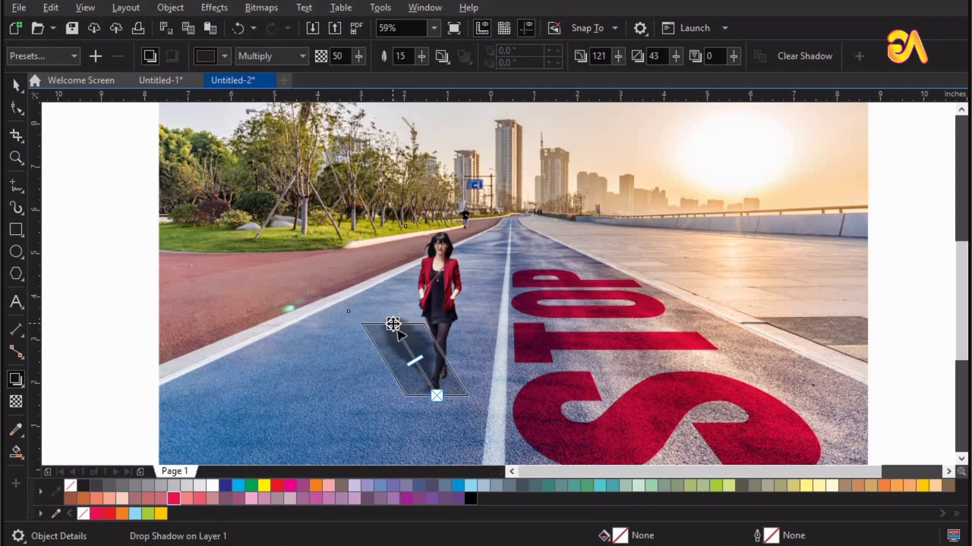
pyautogui.press('space')
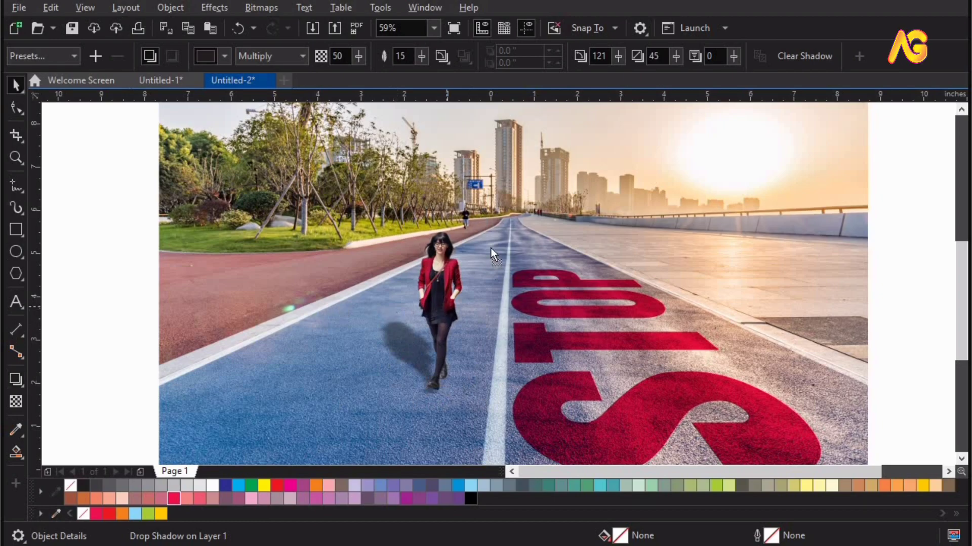
pyautogui.moveTo(446, 284); pyautogui.dragTo(491, 220)
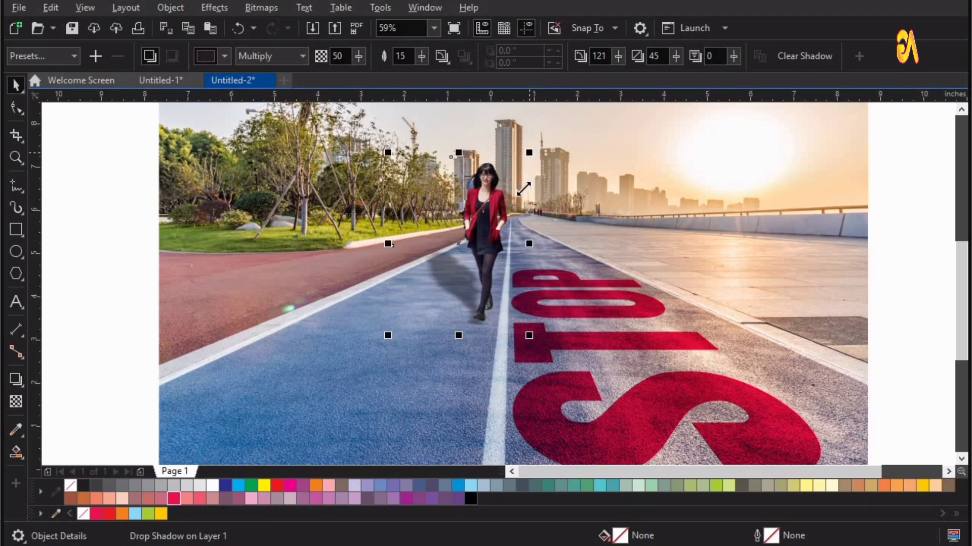
# - Scale the woman and her shadow down and place them farther up the lane near the centre line
pyautogui.moveTo(523, 189); pyautogui.dragTo(494, 220)
pyautogui.scroll(2, 406, 219)
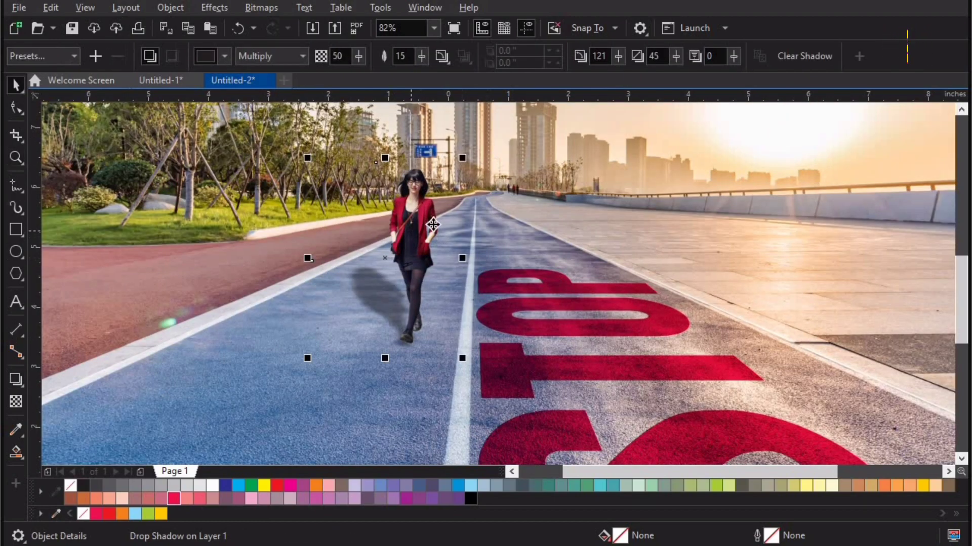
pyautogui.moveTo(432, 224)
pyautogui.mouseDown()
pyautogui.moveTo(506, 138)
pyautogui.moveTo(485, 156)
pyautogui.mouseUp()
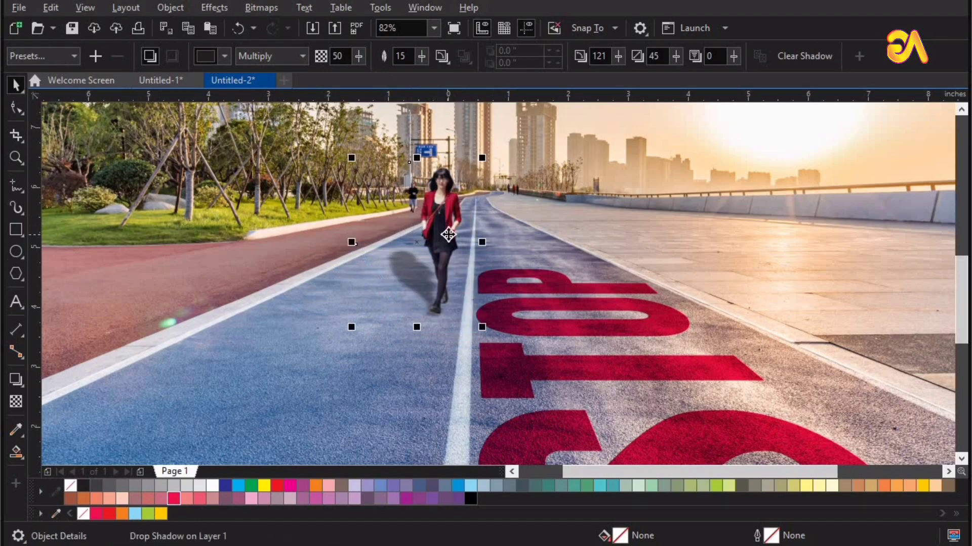
pyautogui.moveTo(448, 225); pyautogui.dragTo(449, 230)
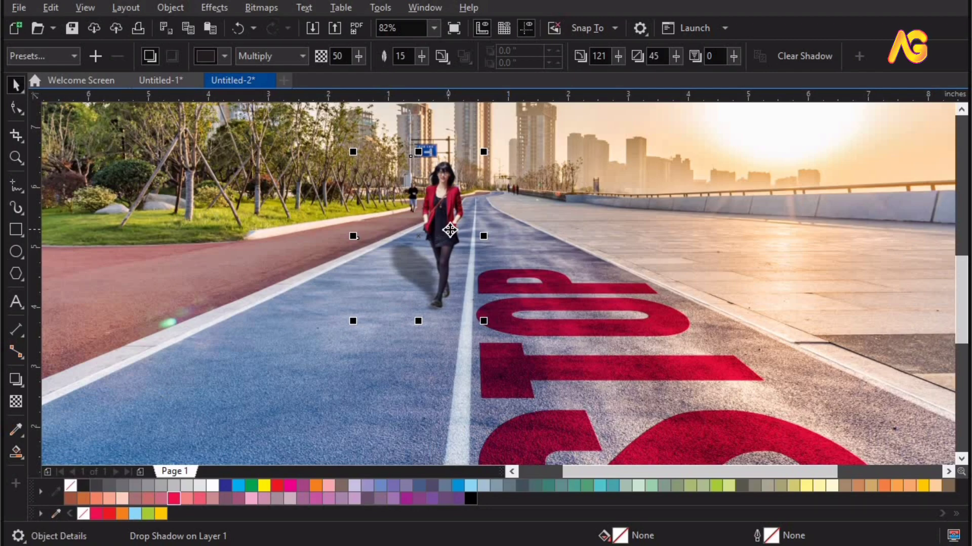
pyautogui.click(450, 230)
pyautogui.scroll(-3, 513, 320)
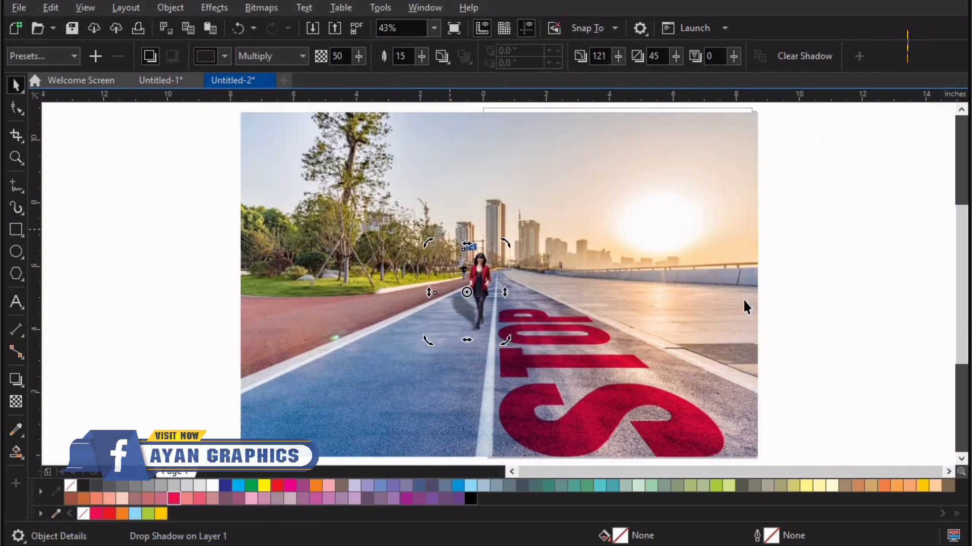
pyautogui.click(826, 248)
pyautogui.hotkey('ctrl', 'z')
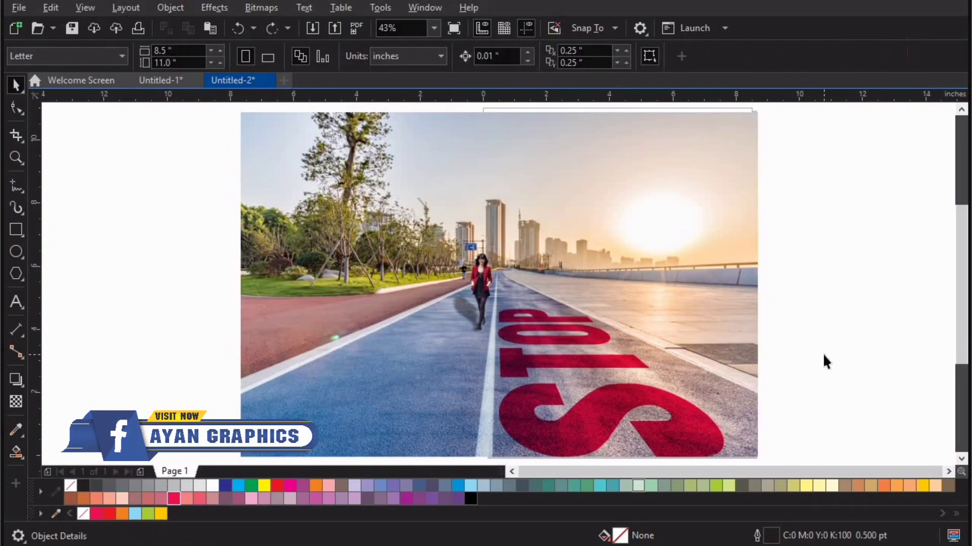